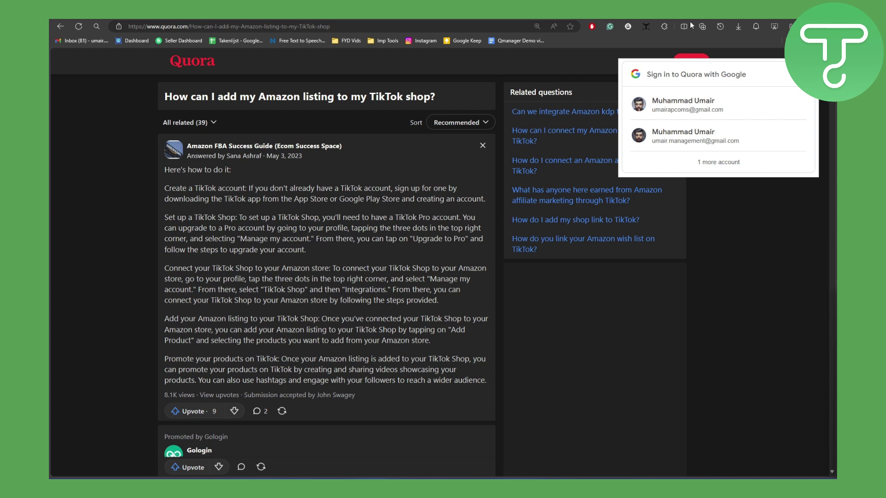
left_click(792, 76)
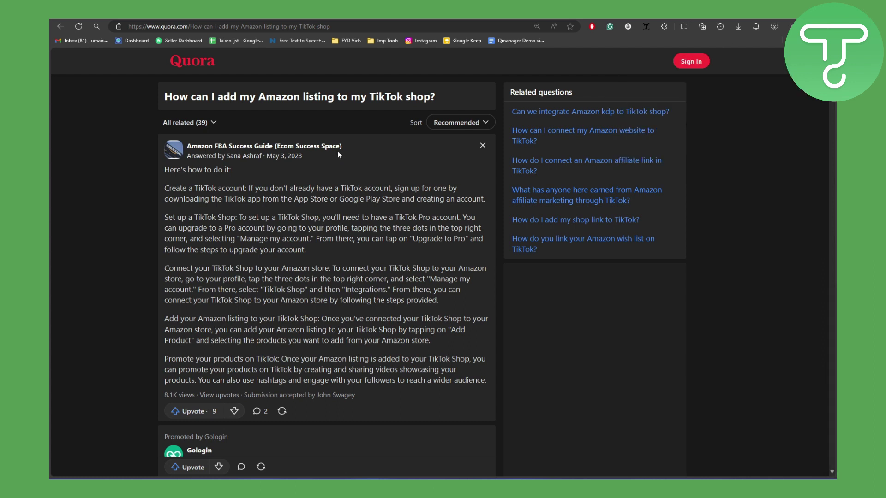